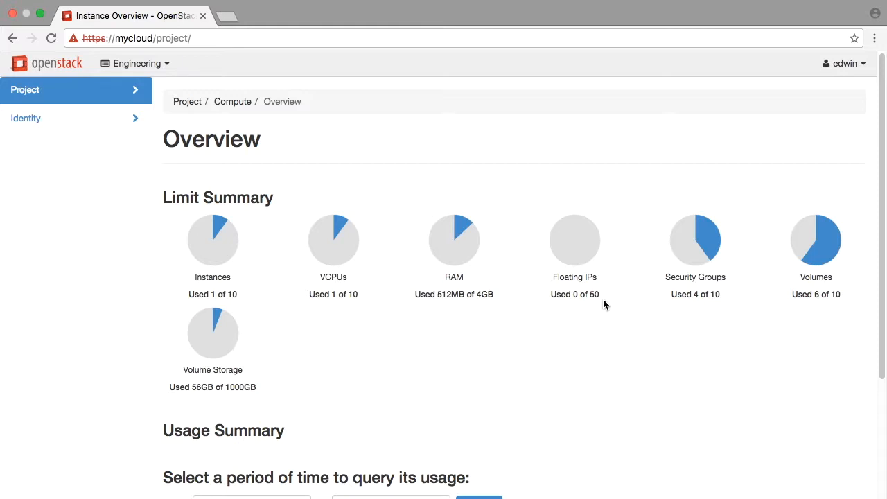
Open the list of compute volumes for the Engineering project.
click(116, 93)
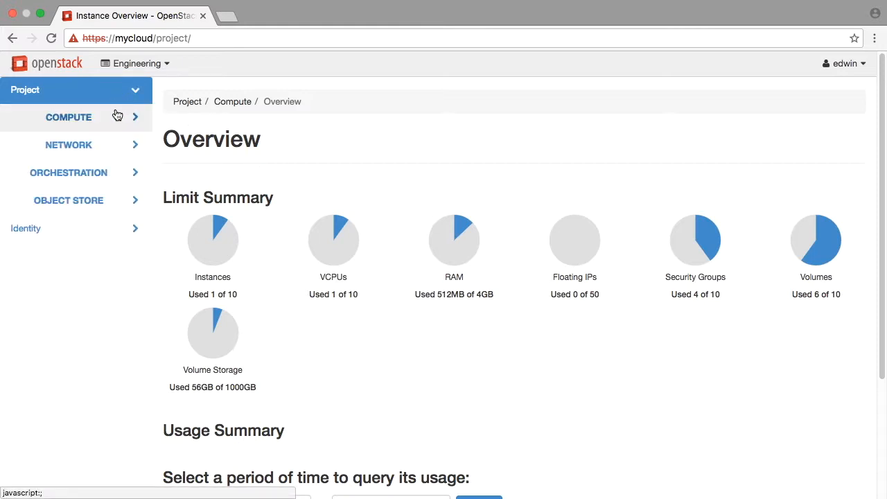
click(117, 118)
click(126, 198)
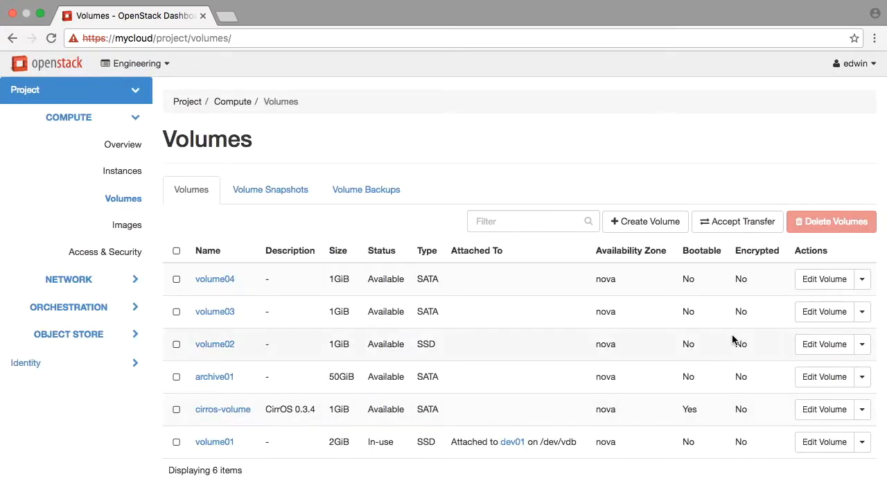
Set the description of volume04 to "My volume" and submit the edit.
click(808, 286)
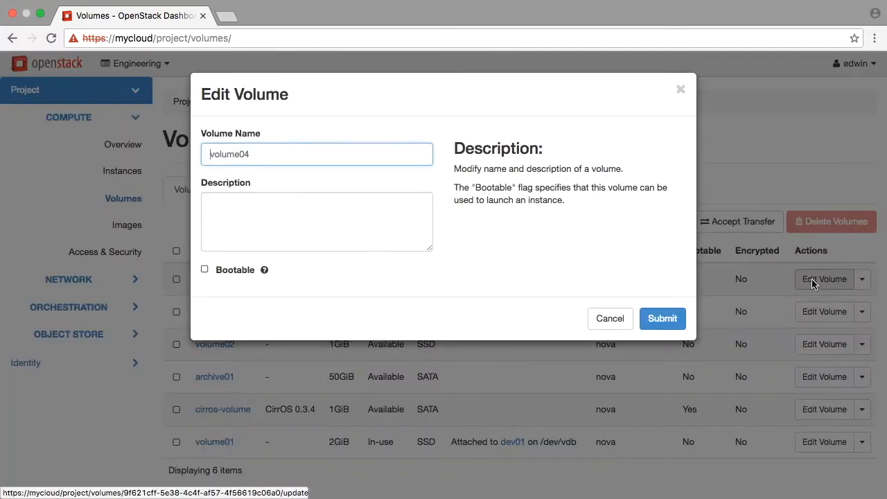
click(392, 197)
text(My vo)
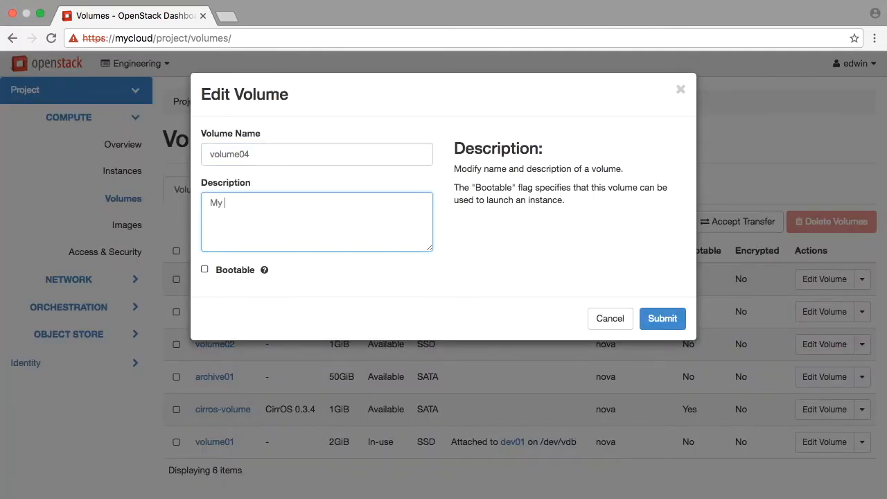
text(lume)
click(669, 318)
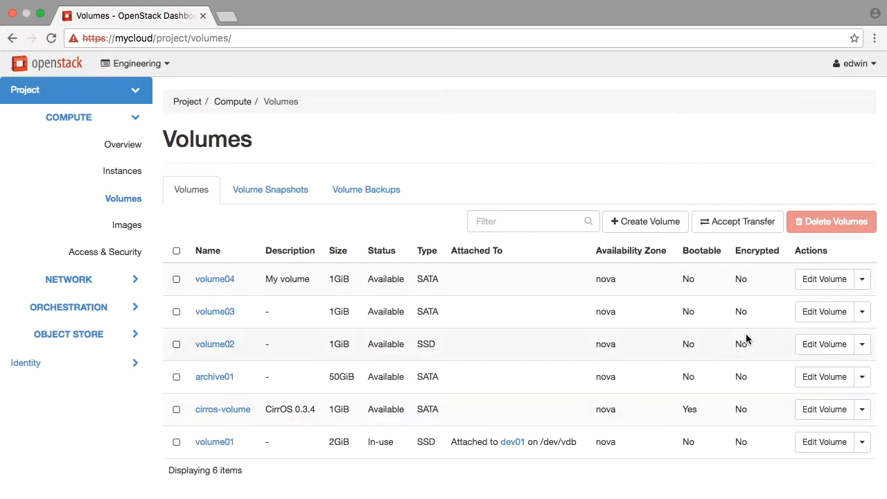
Extend volume04 to a new size of 2 GiB.
click(862, 280)
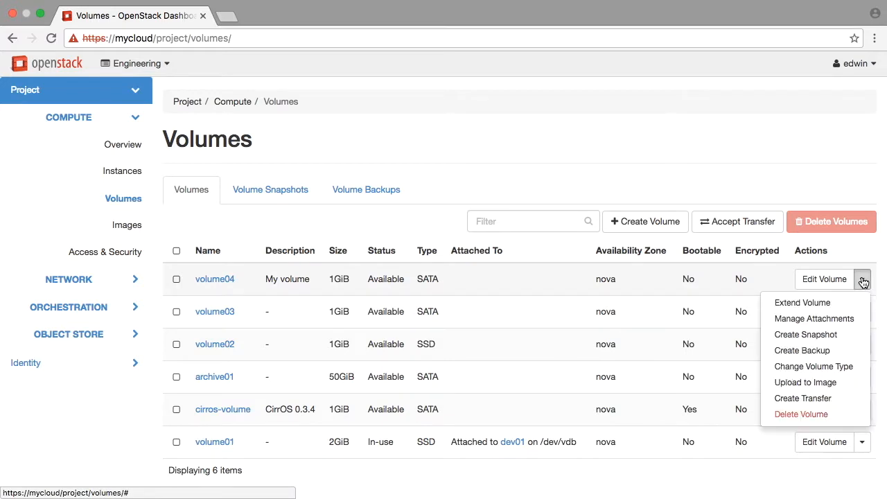
click(841, 305)
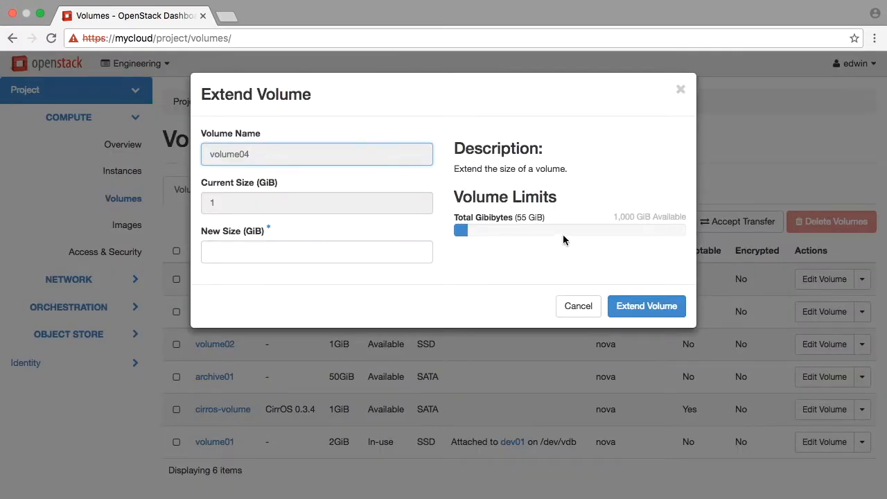
click(318, 247)
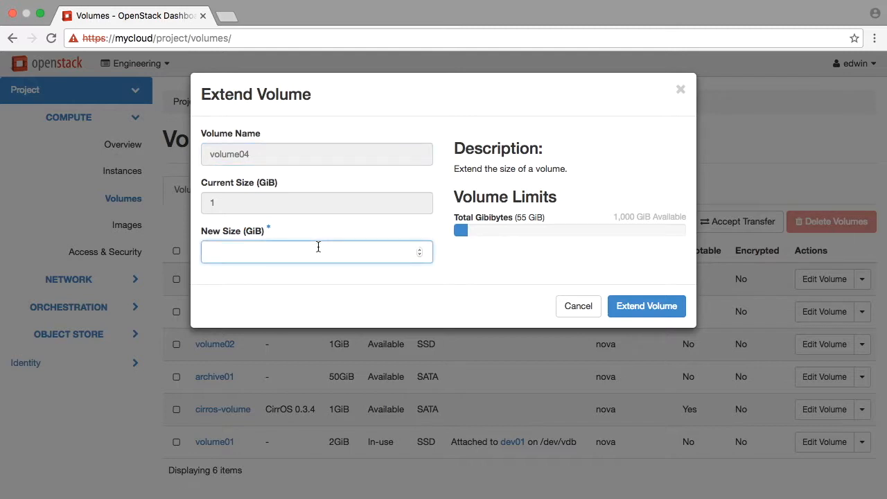
text(200)
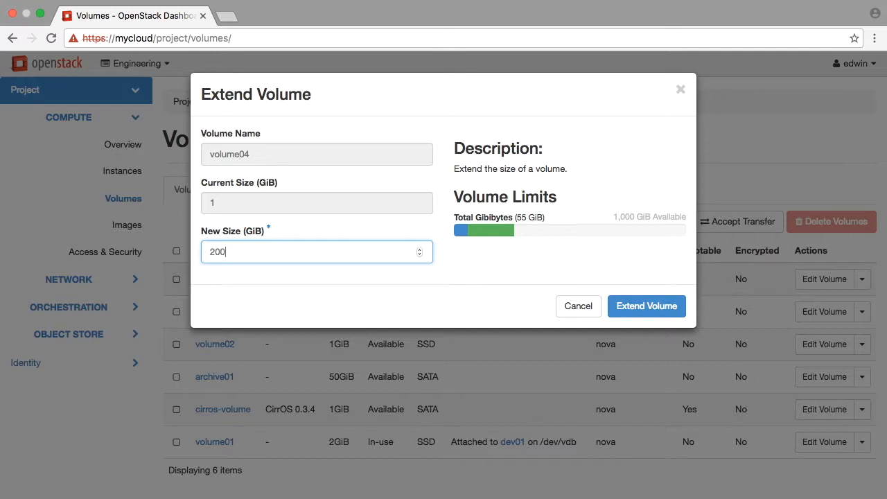
key(BackSpace)
key(BackSpace)
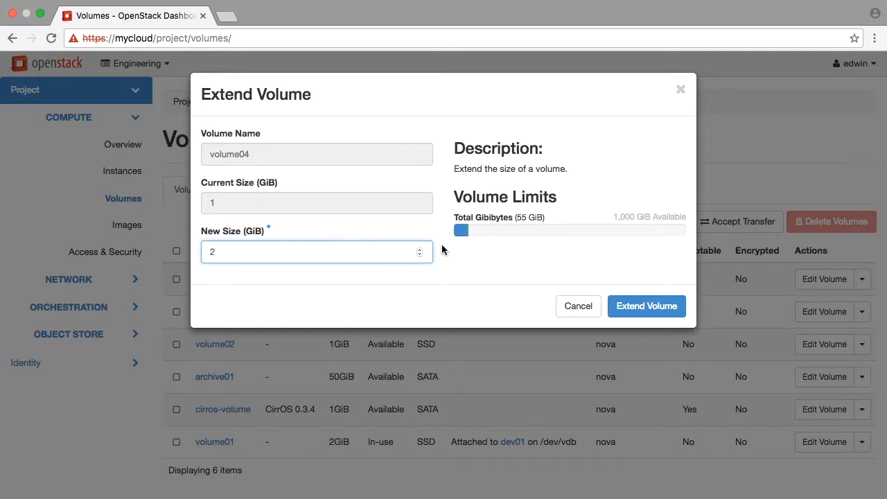
click(641, 307)
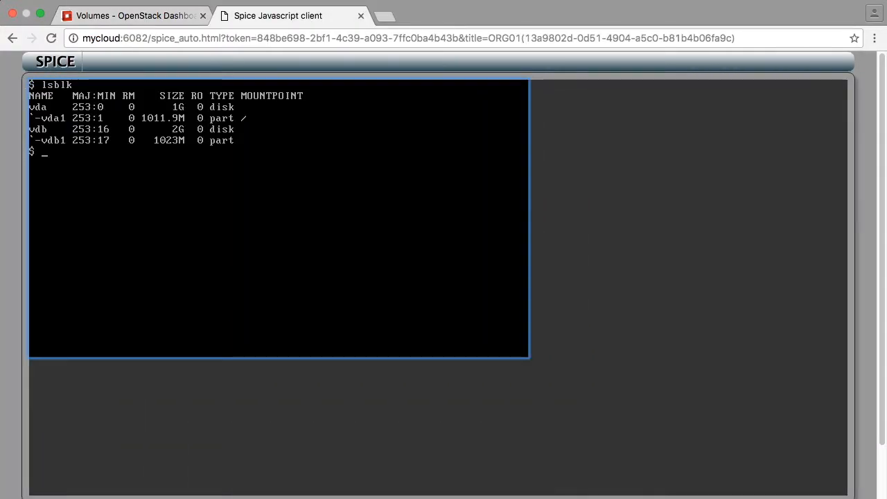
In the instance's SPICE console, open /dev/vdb with sudo fdisk and print its partition table.
text(sudo fdisk /dev/vdb)
key(Return)
text(p)
key(Return)
Create a new primary partition on /dev/vdb, accepting the default partition number, first sector and last sector.
text(n)
key(Return)
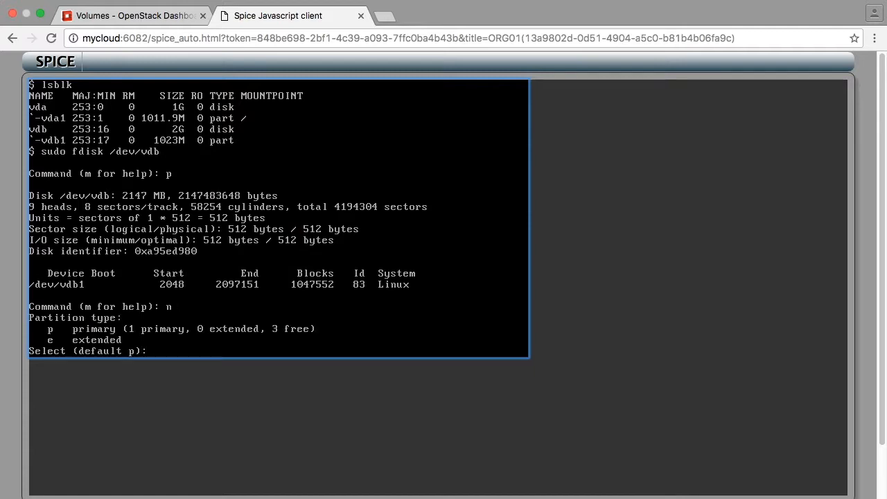
key(Return)
key(Return)
key(Return)
key(Return)
Print the updated partition table of /dev/vdb and write the changes to disk.
text(p)
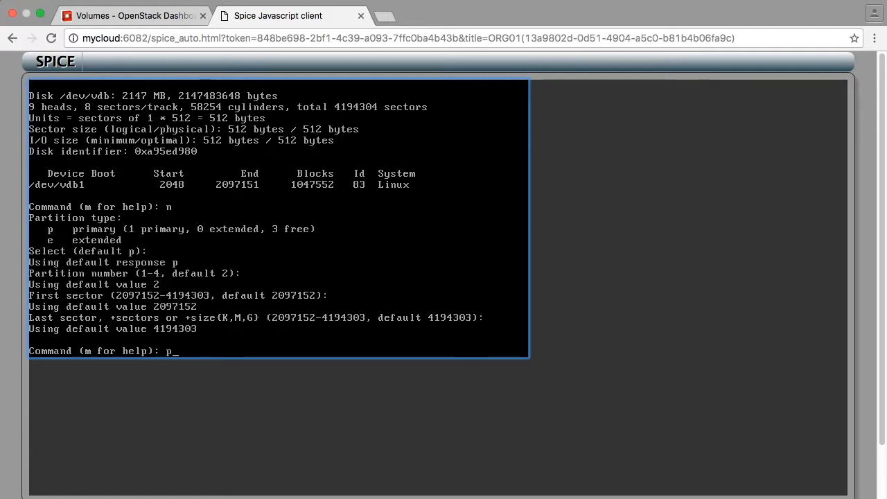
key(Return)
text(w)
key(Return)
List the instance's block devices with lsblk and exit the console shell.
text(lsblk)
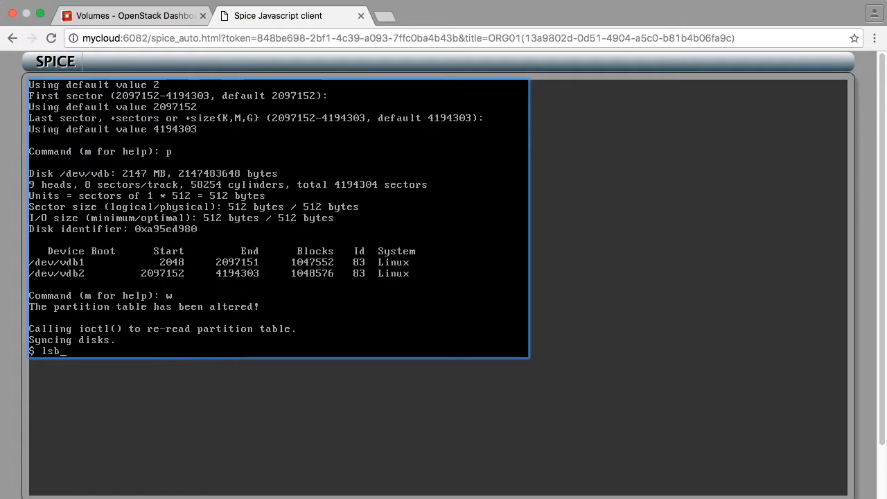
key(Return)
text(exit)
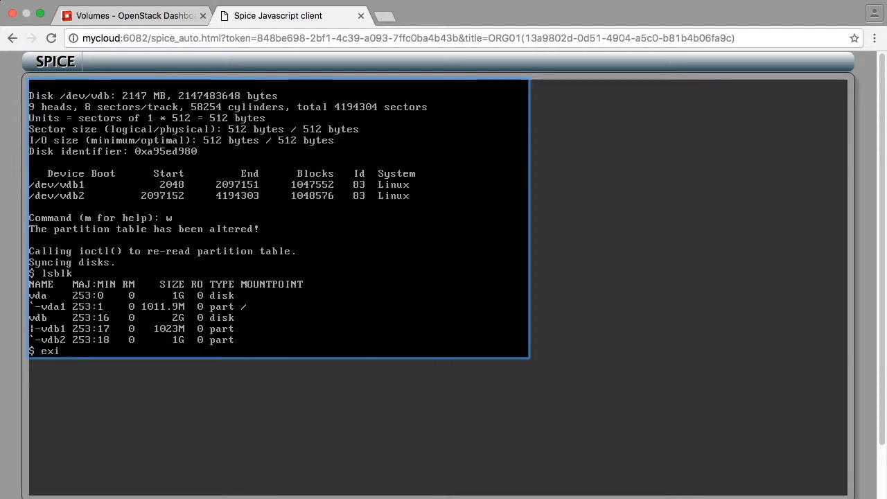
key(Return)
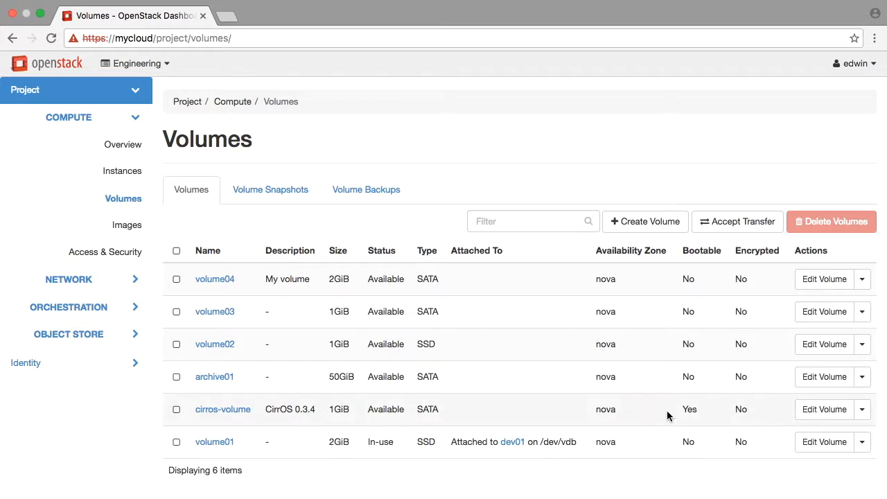
Back in the OpenStack dashboard, change the type of volume04 to SSD with the migration policy Never.
click(861, 280)
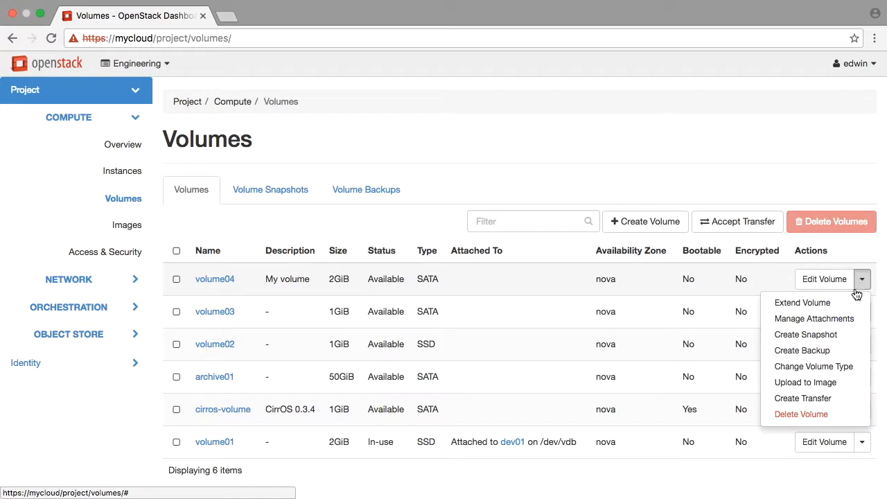
click(854, 371)
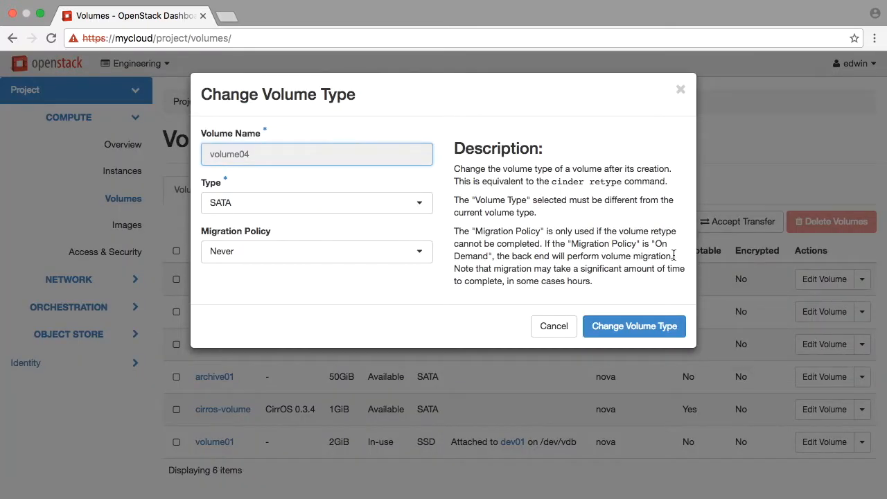
click(424, 206)
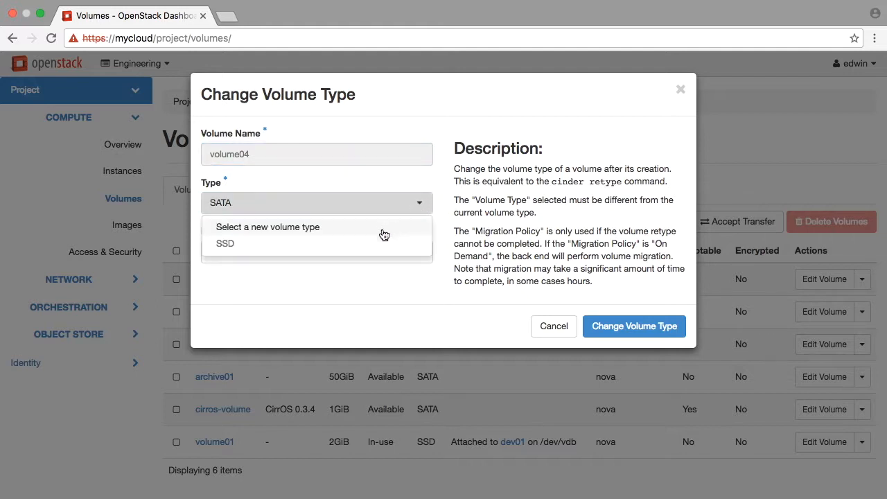
click(374, 244)
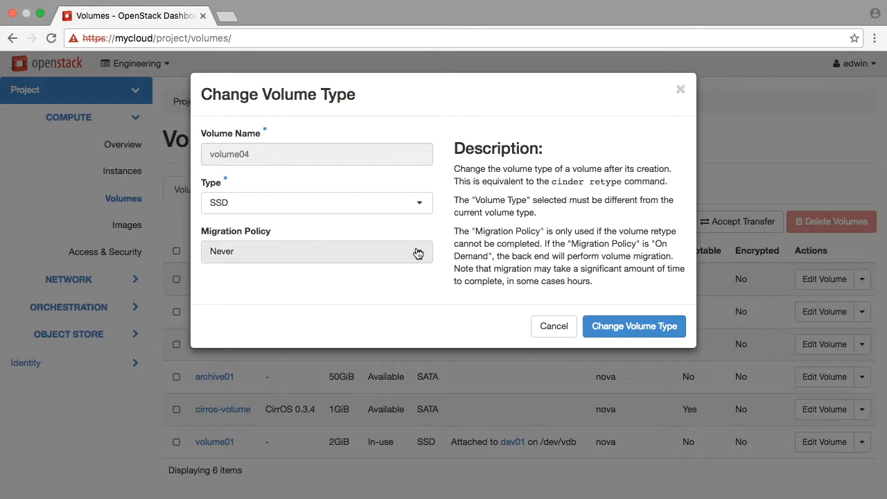
click(418, 253)
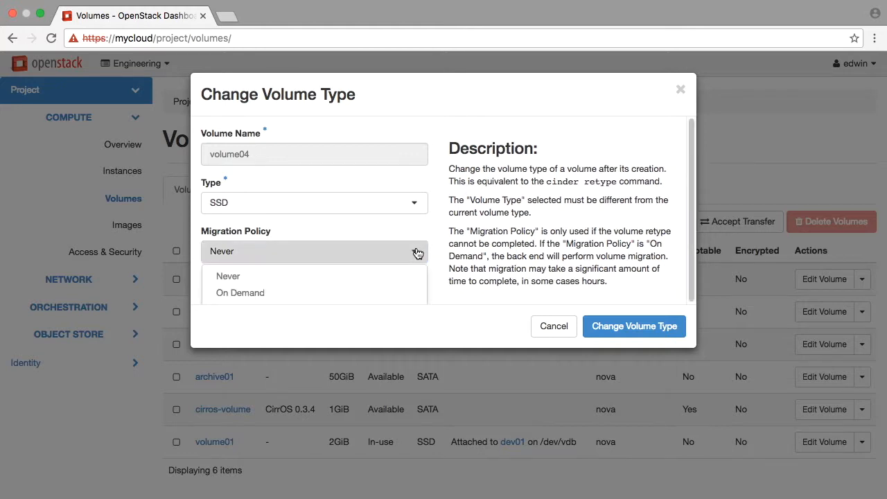
click(395, 280)
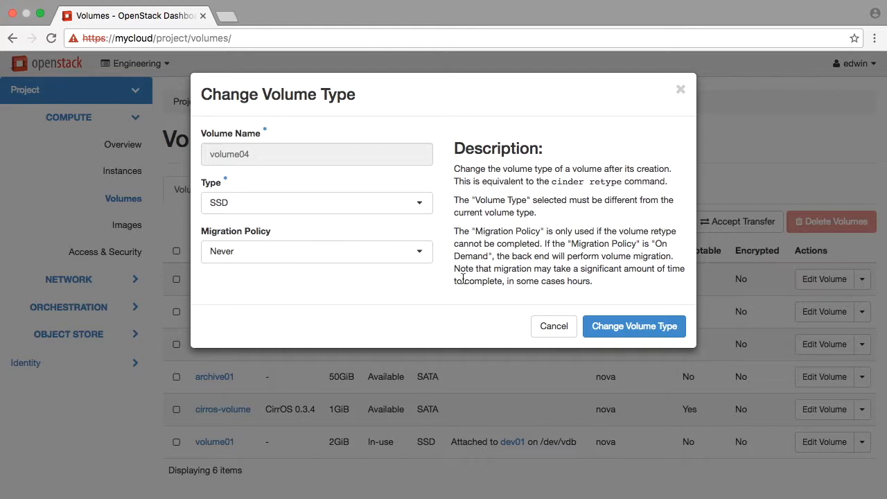
click(610, 326)
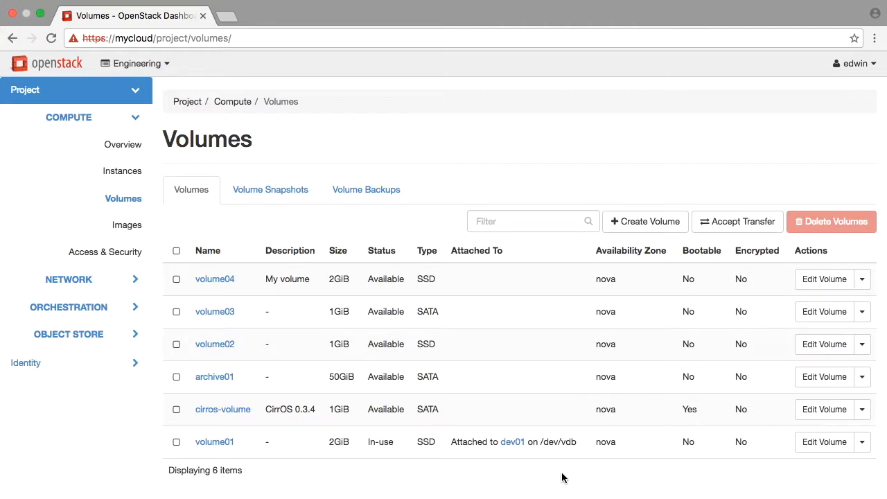
Delete volume04 and confirm its removal.
click(864, 280)
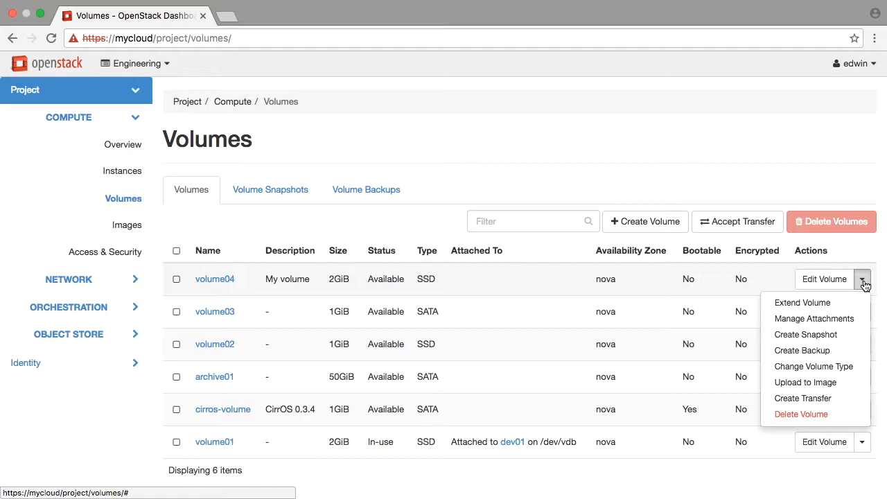
click(805, 414)
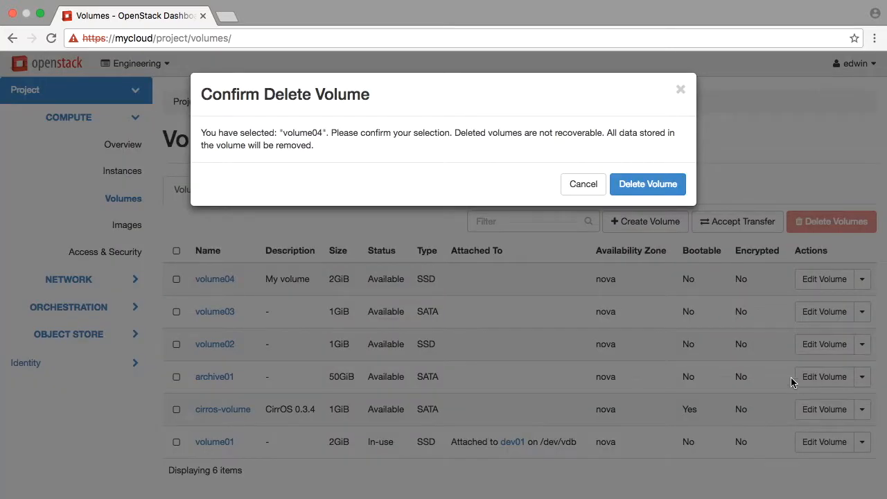
click(647, 186)
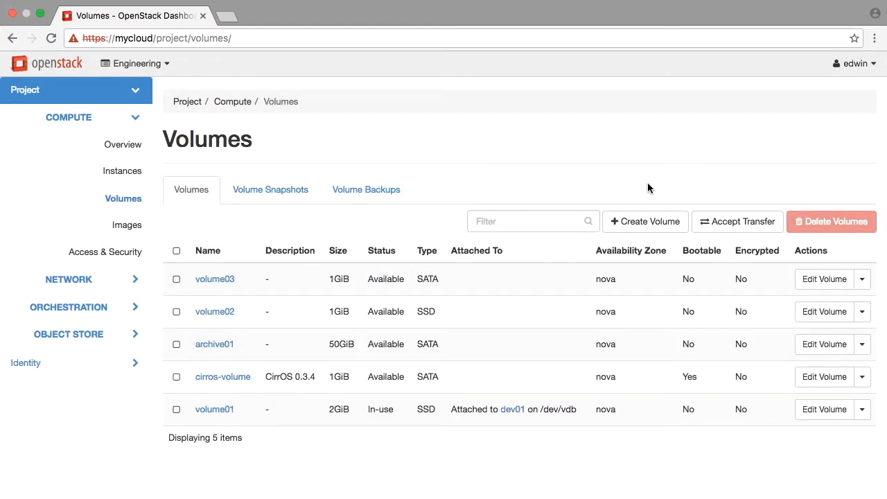
Delete volume03 and volume02 together in one bulk operation.
click(176, 279)
click(177, 311)
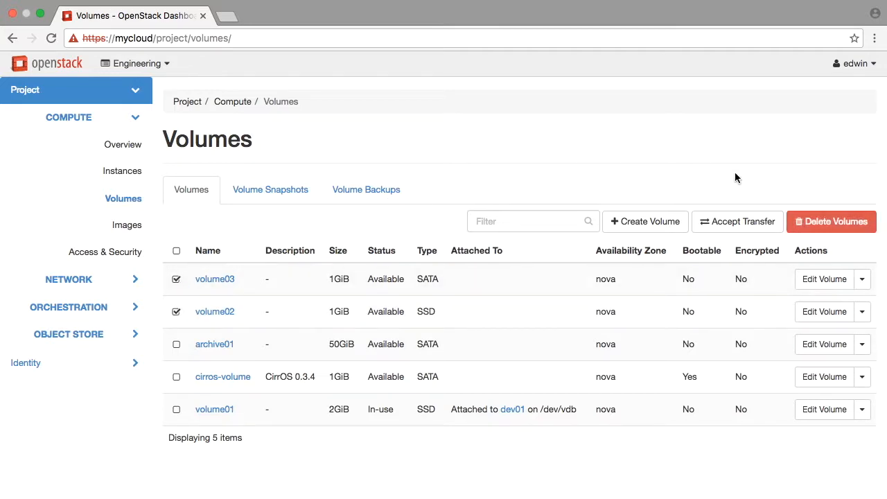
click(850, 232)
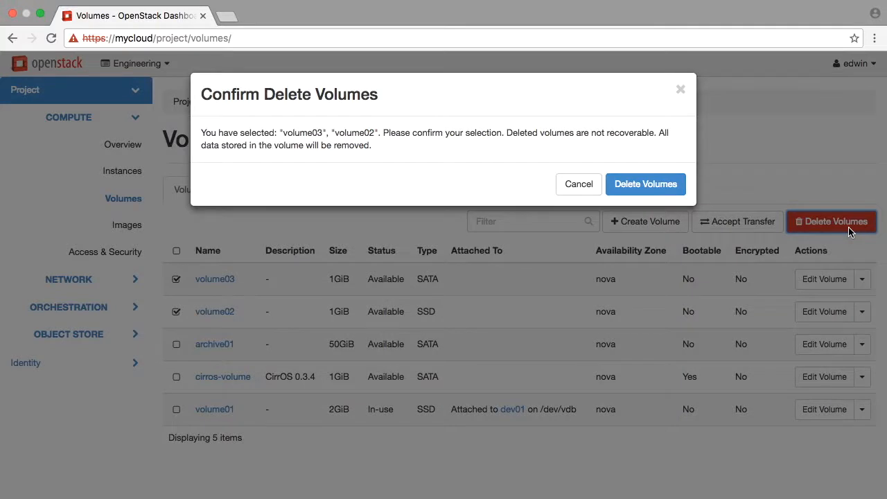
click(659, 184)
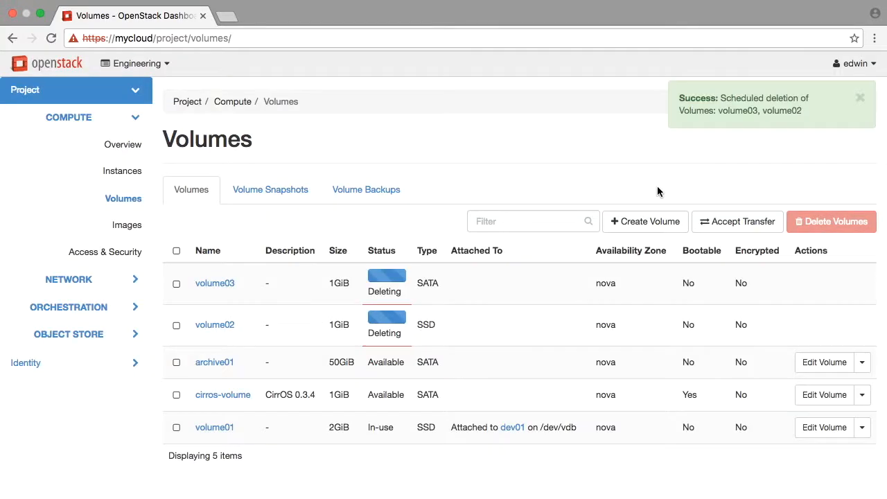